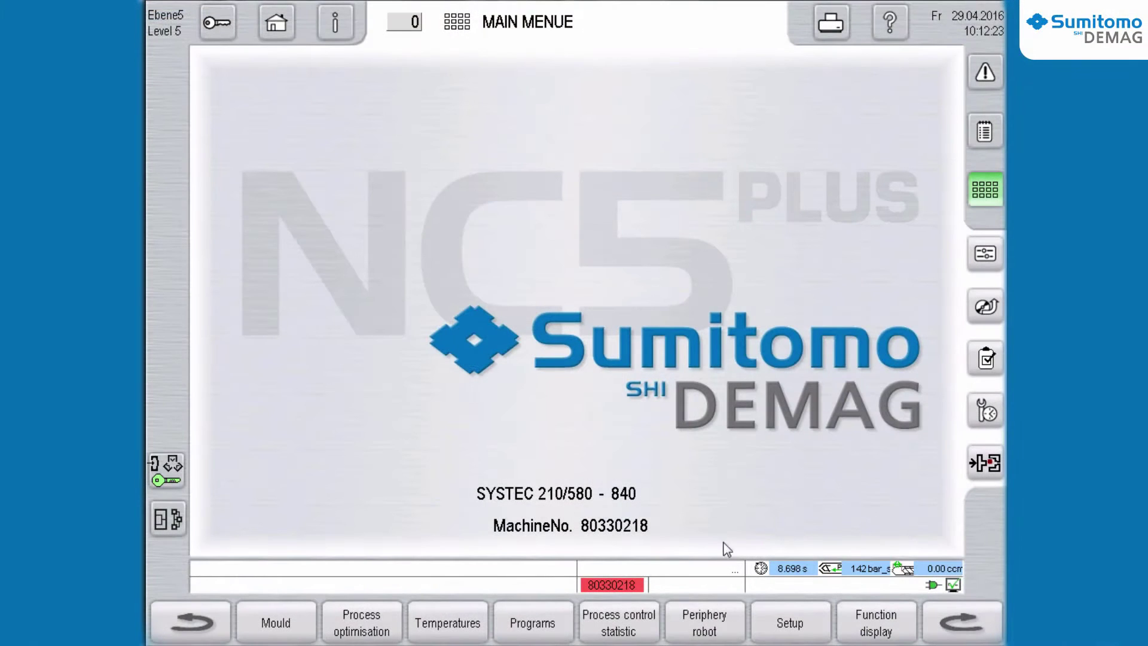
Step: From the Programs overview, open Purging Program screen 43 and tick its Purging program checkbox
{"action": "left_click", "coordinate": [541, 625]}
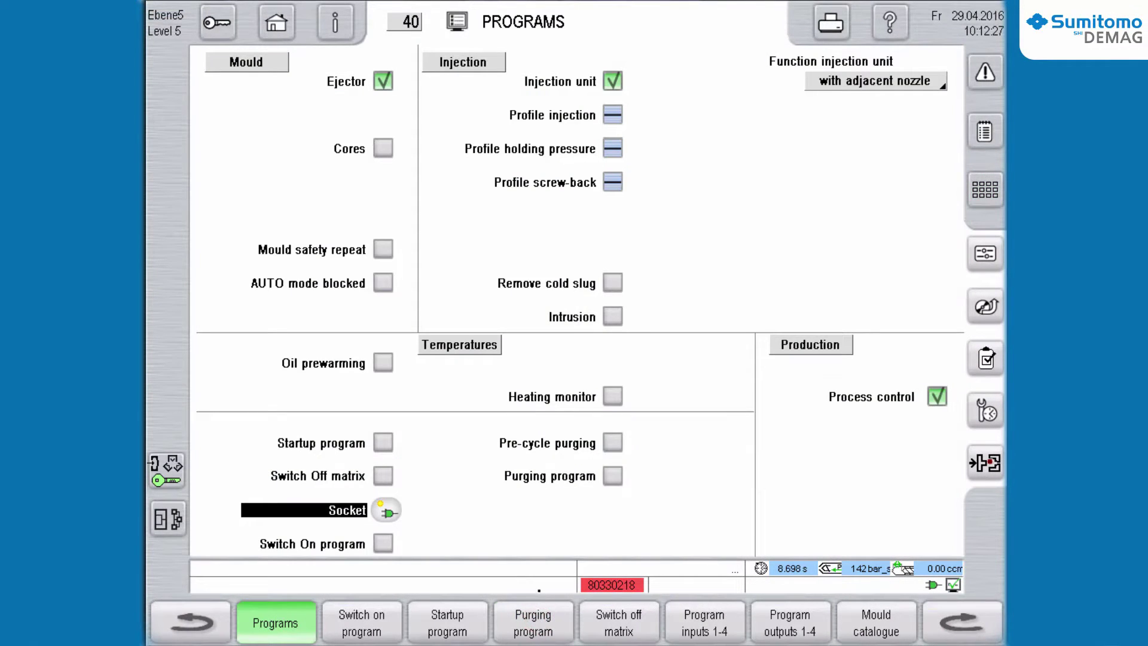
{"action": "left_click", "coordinate": [538, 622]}
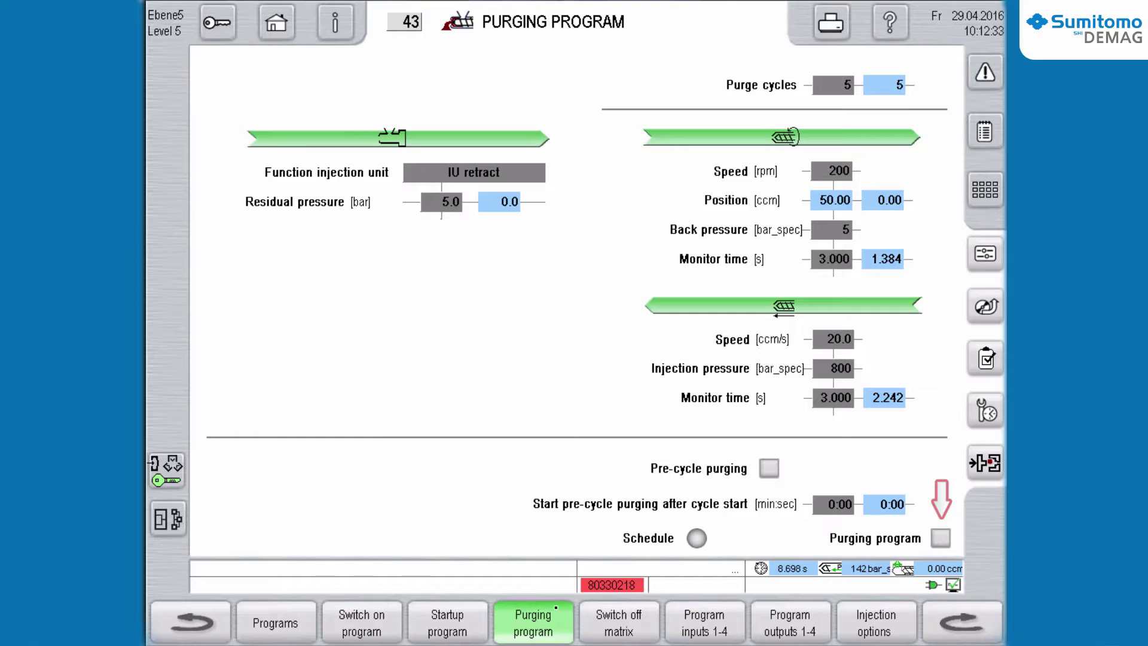
{"action": "left_click", "coordinate": [940, 538]}
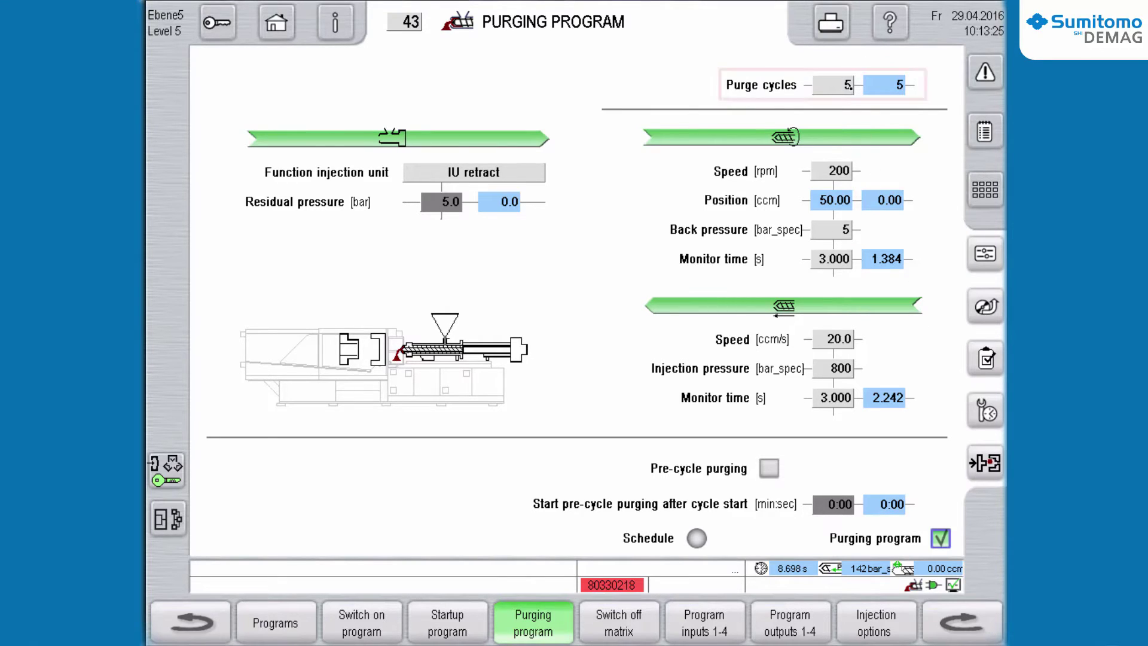
{"action": "left_click", "coordinate": [844, 83]}
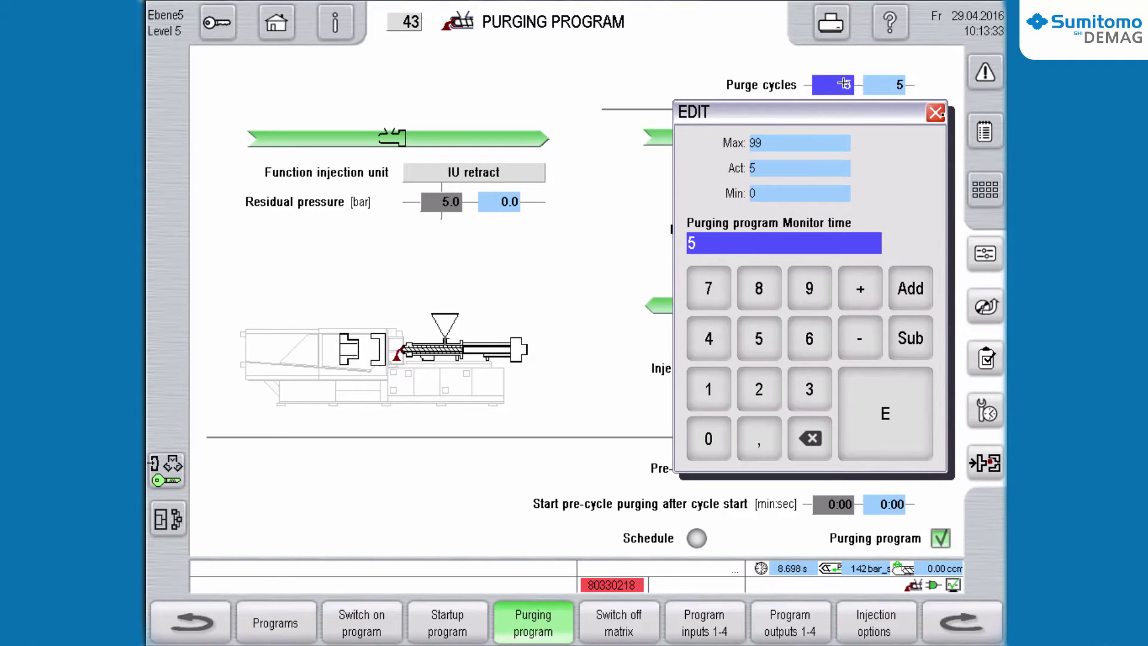
{"action": "left_click", "coordinate": [937, 113]}
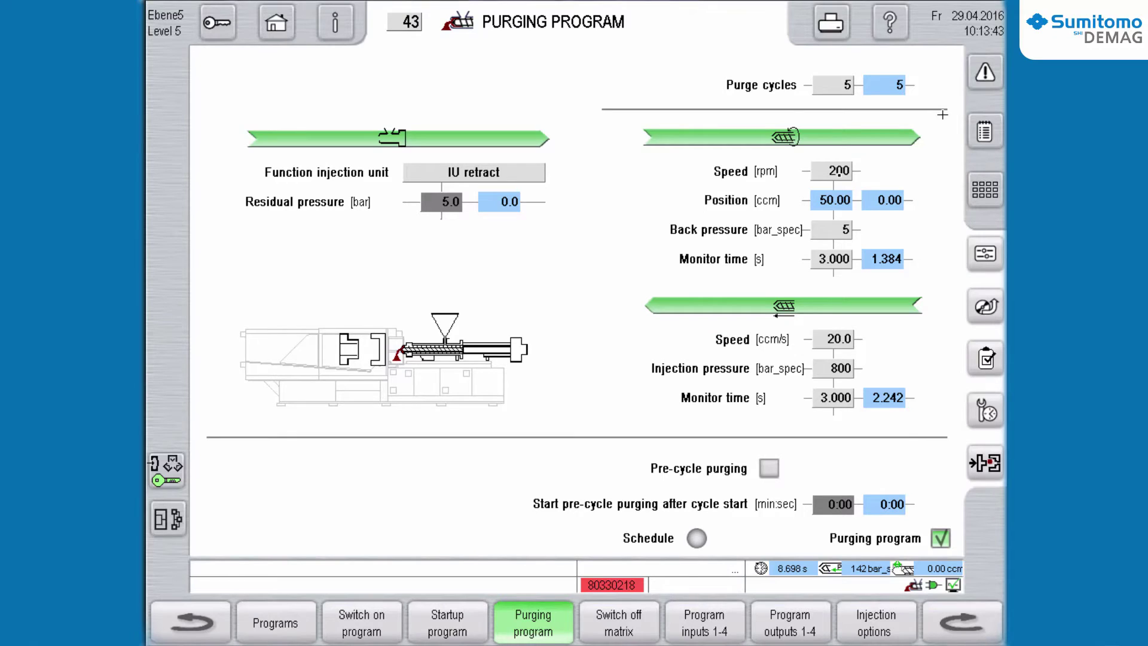
Step: Enter 100 rpm in the screw-back Speed field, replacing 200
{"action": "left_click", "coordinate": [839, 172]}
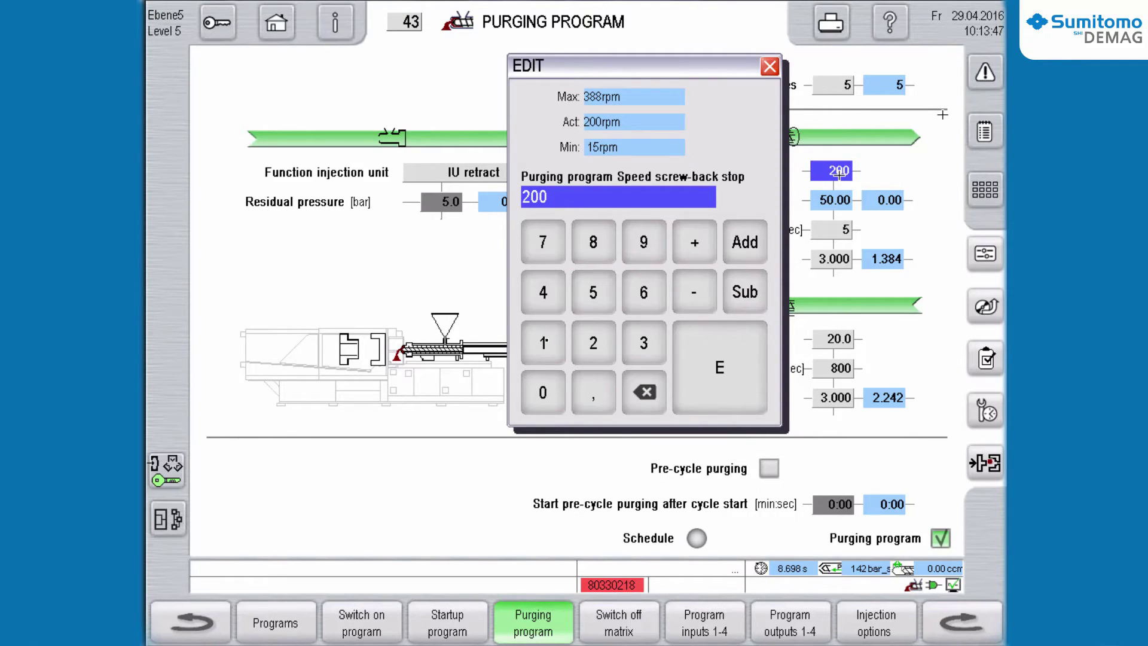
{"action": "left_click", "coordinate": [543, 342]}
{"action": "left_click", "coordinate": [541, 392]}
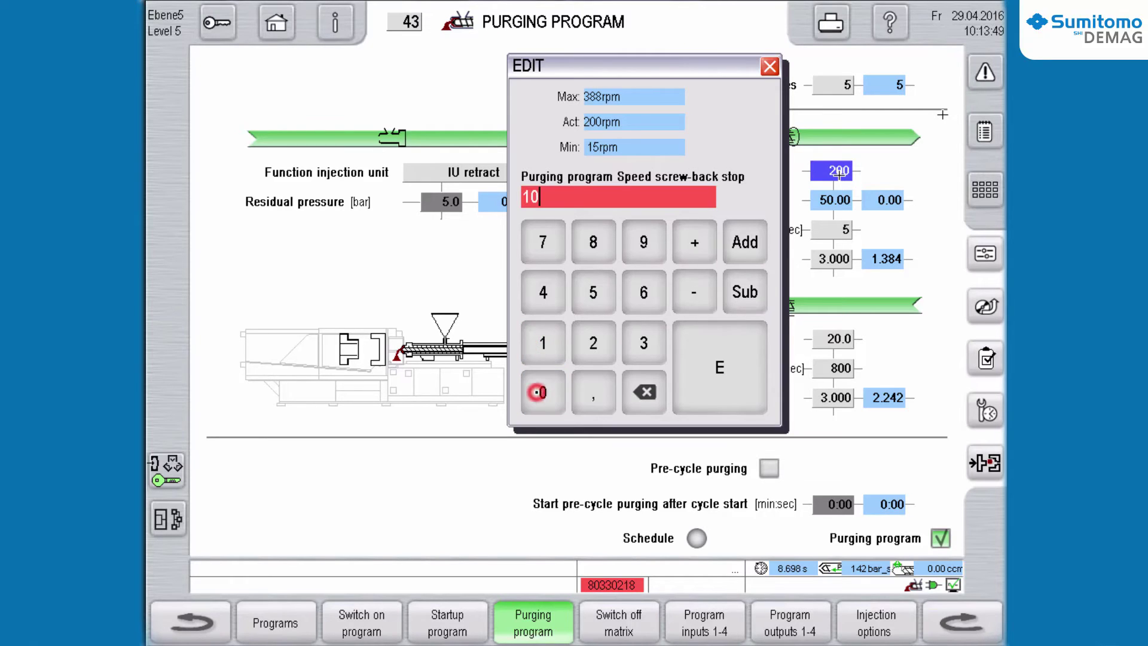
{"action": "left_click", "coordinate": [539, 392]}
{"action": "left_click", "coordinate": [715, 356]}
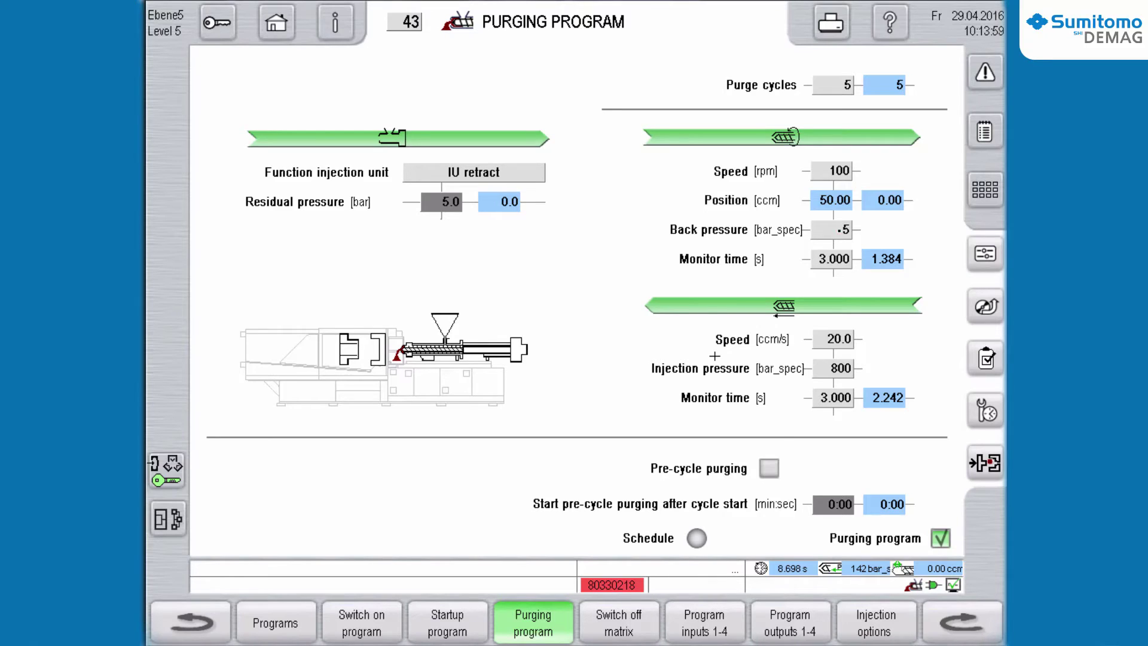
Step: Set the purge back pressure to 0
{"action": "left_click", "coordinate": [837, 229]}
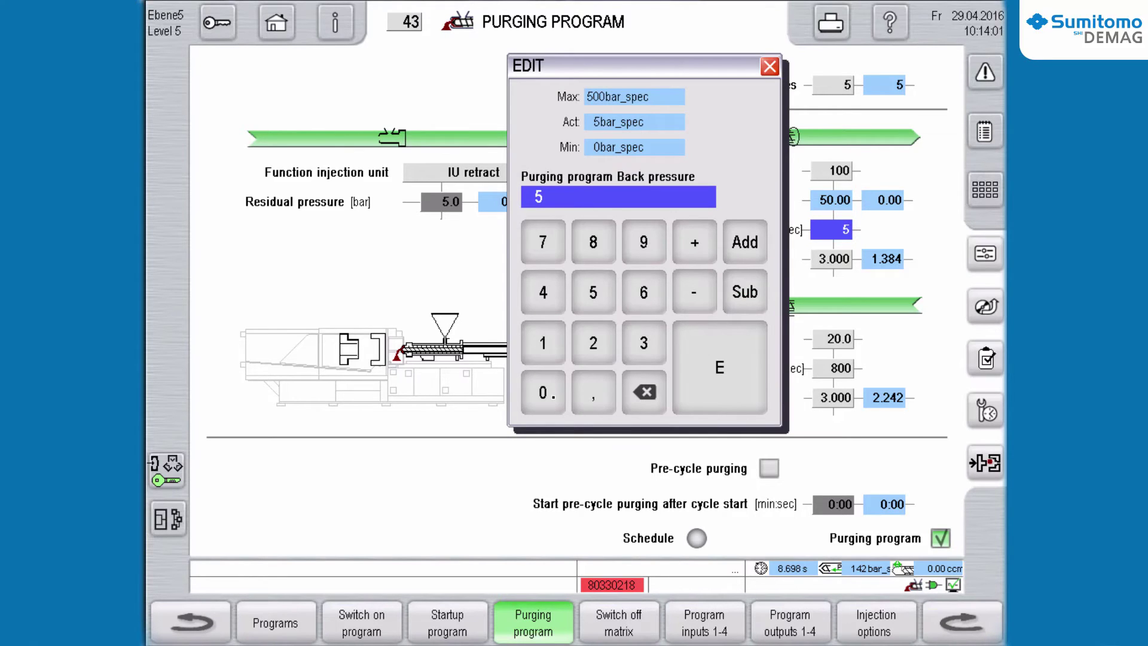
{"action": "left_click", "coordinate": [543, 392]}
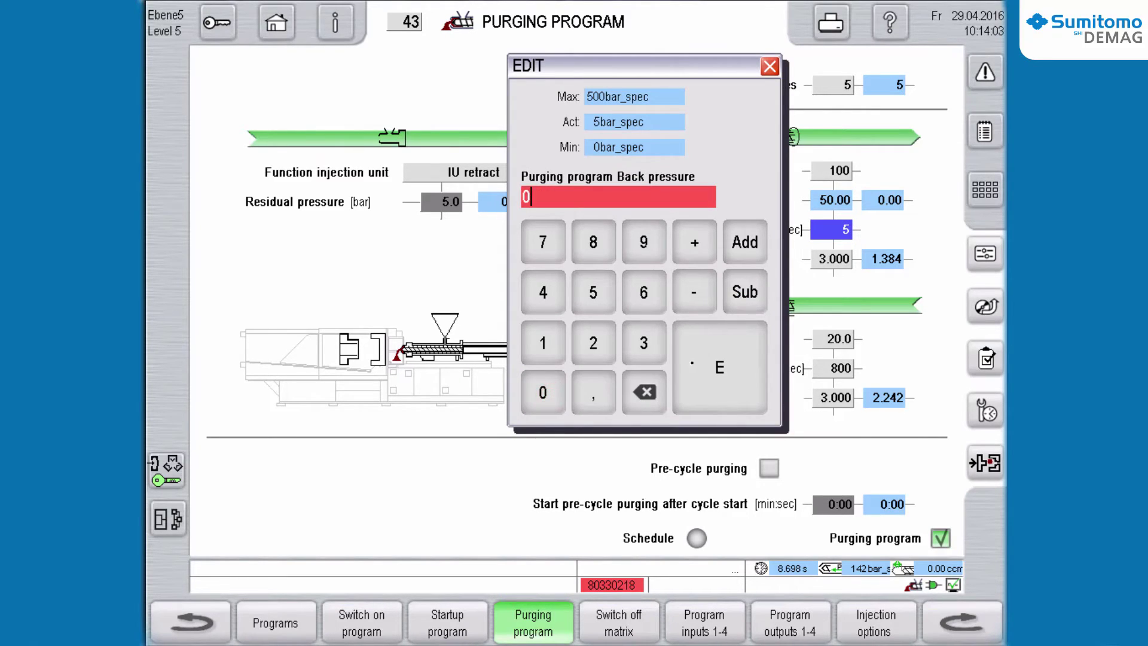
{"action": "left_click", "coordinate": [709, 356]}
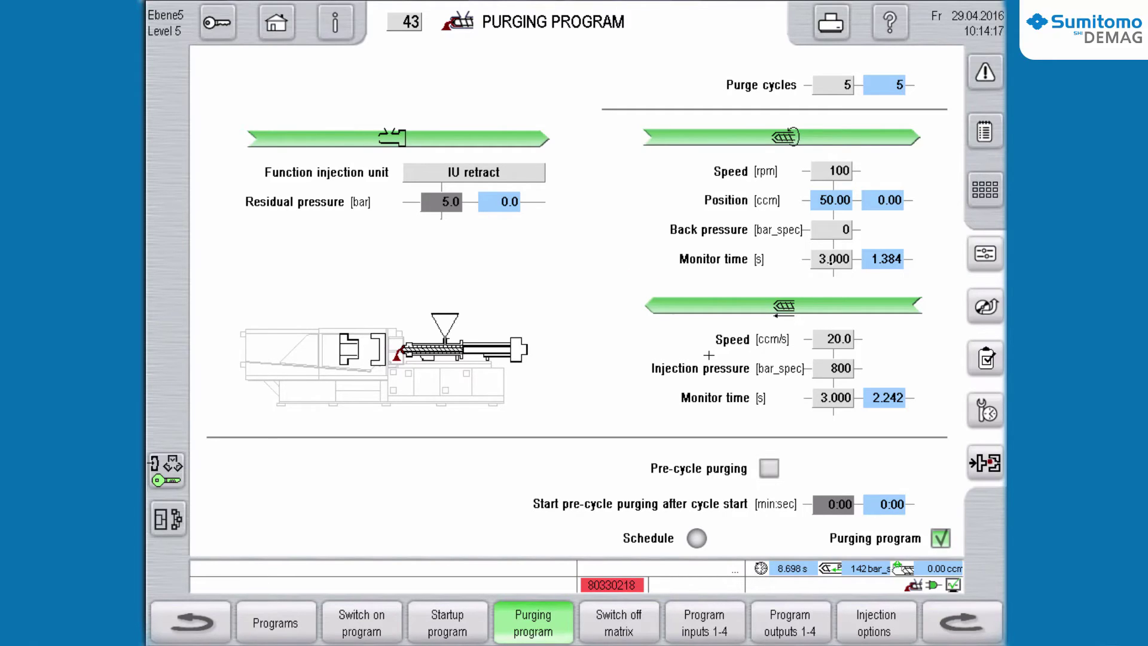
Step: Change the screw-back monitor time from 3.000 to 4.000 s
{"action": "left_click", "coordinate": [831, 259]}
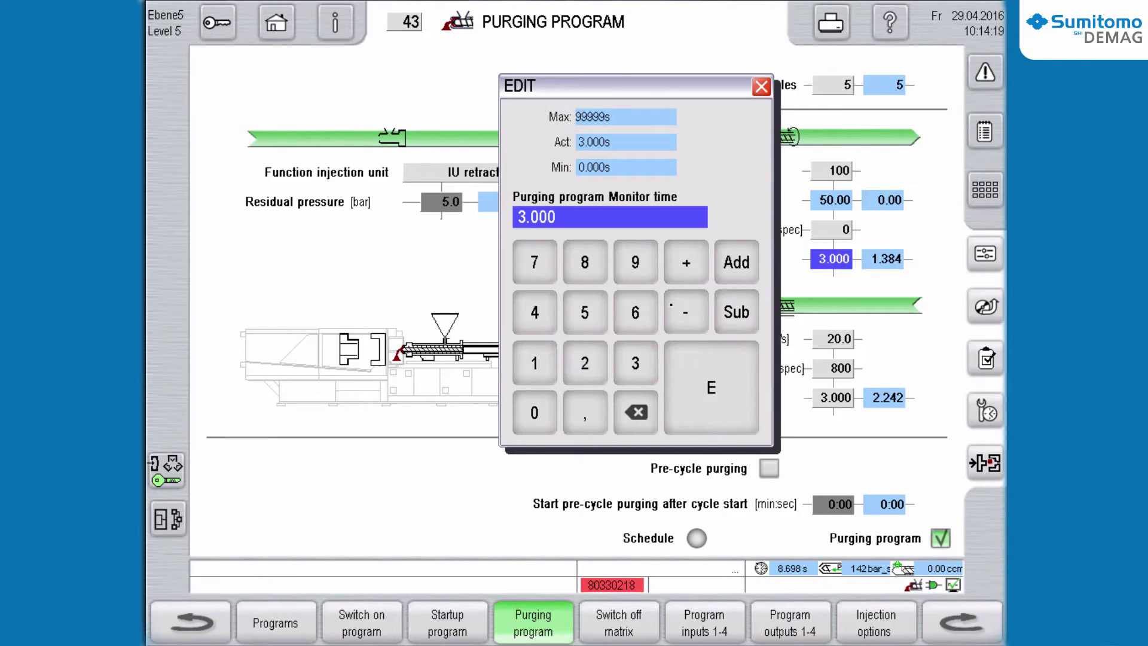
{"action": "left_click", "coordinate": [553, 324]}
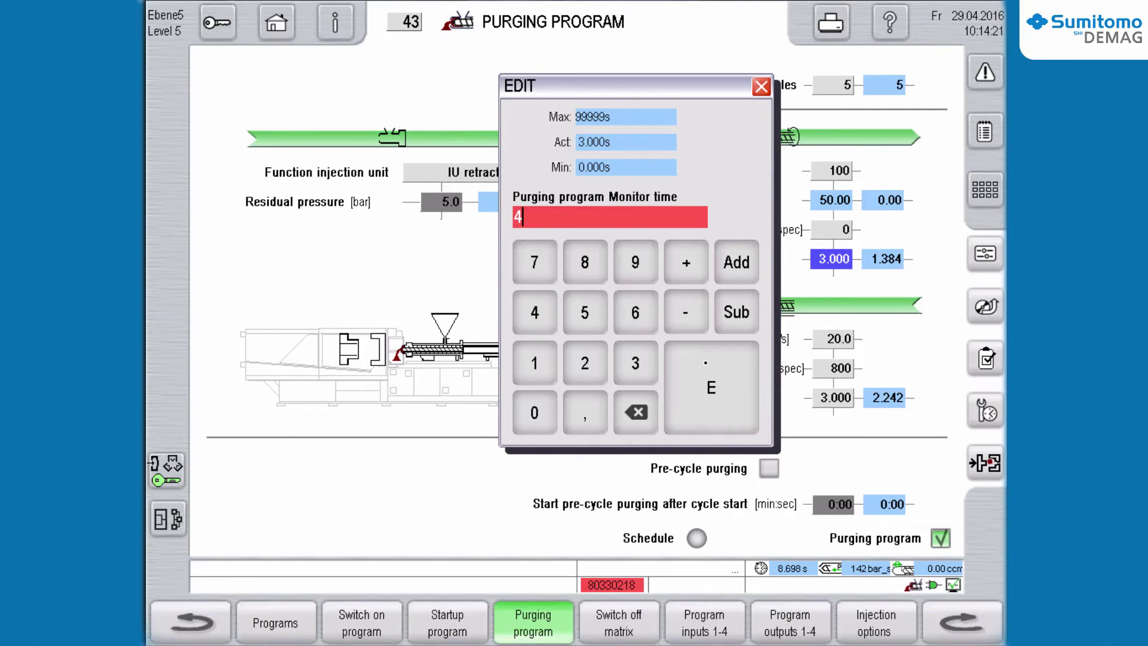
{"action": "left_click", "coordinate": [707, 362]}
{"action": "left_click", "coordinate": [835, 339]}
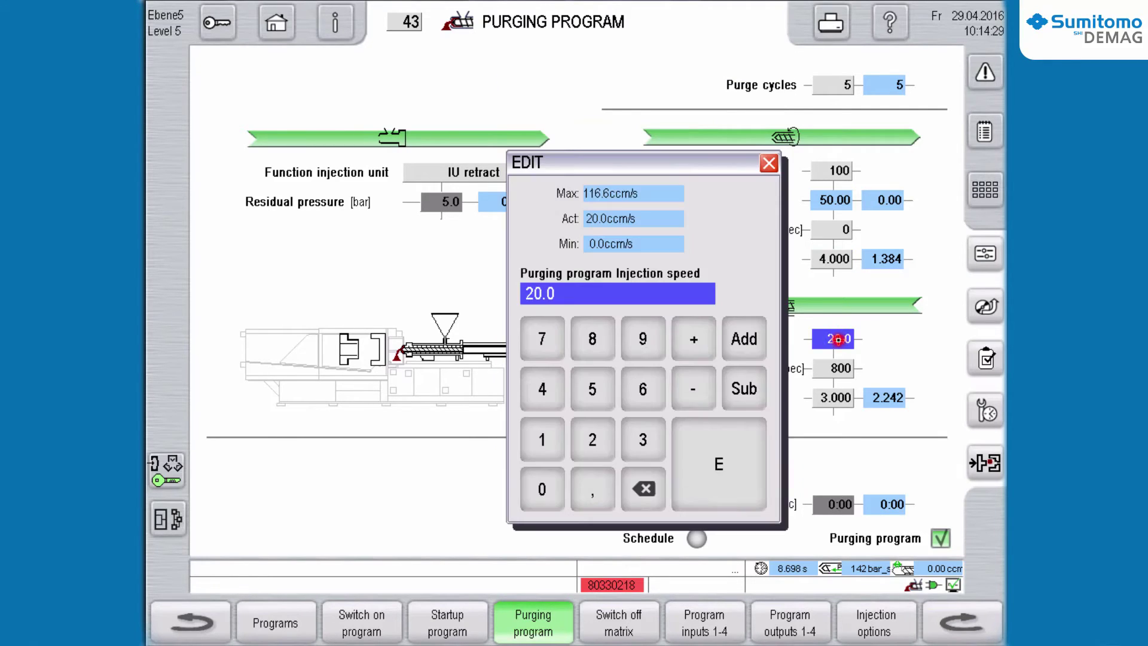
Step: Set injection speed to 22.0 ccm/s and raise injection pressure from 800 to 1000
{"action": "left_click", "coordinate": [602, 433]}
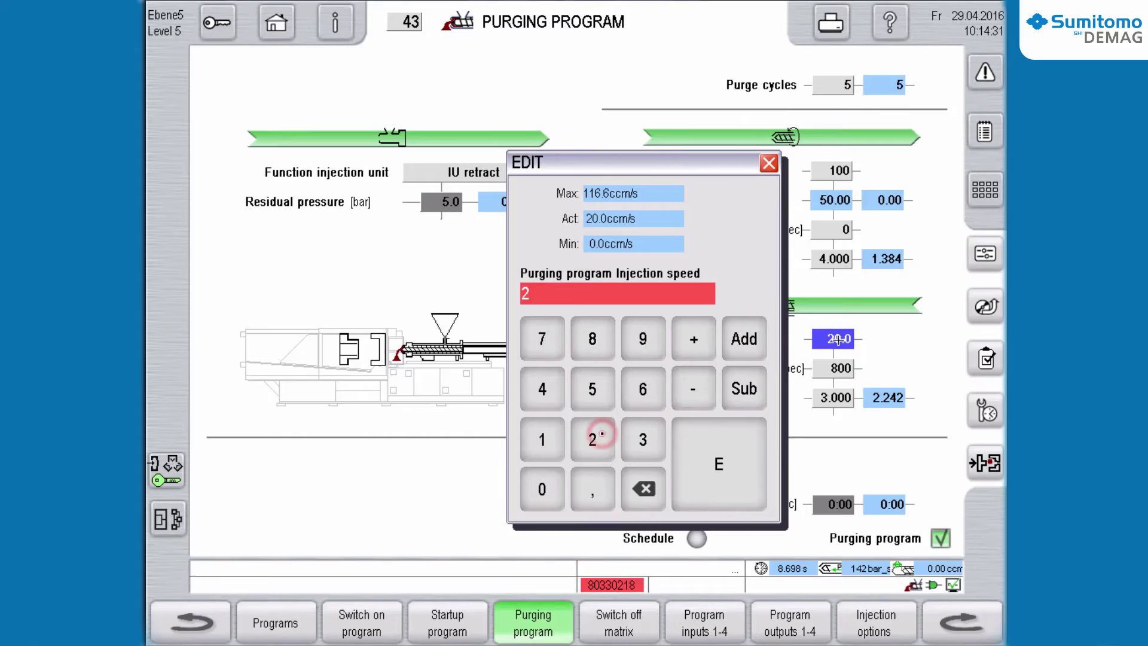
{"action": "left_click", "coordinate": [598, 434]}
{"action": "left_click", "coordinate": [708, 447]}
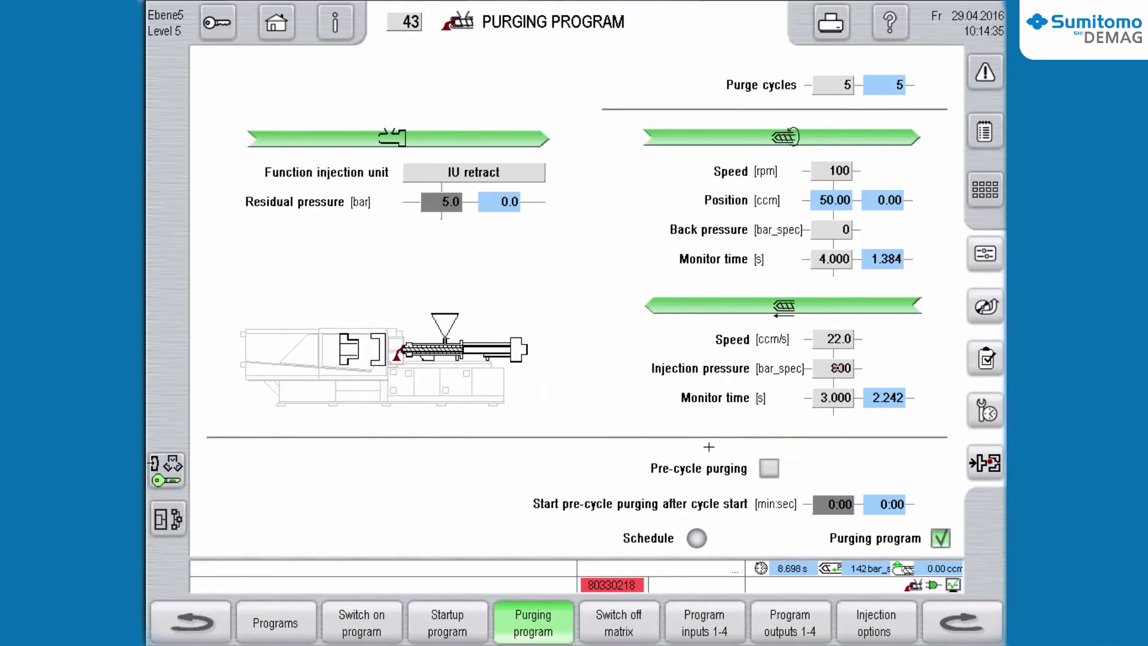
{"action": "left_click", "coordinate": [840, 368]}
{"action": "left_click", "coordinate": [540, 467]}
{"action": "left_click", "coordinate": [541, 514]}
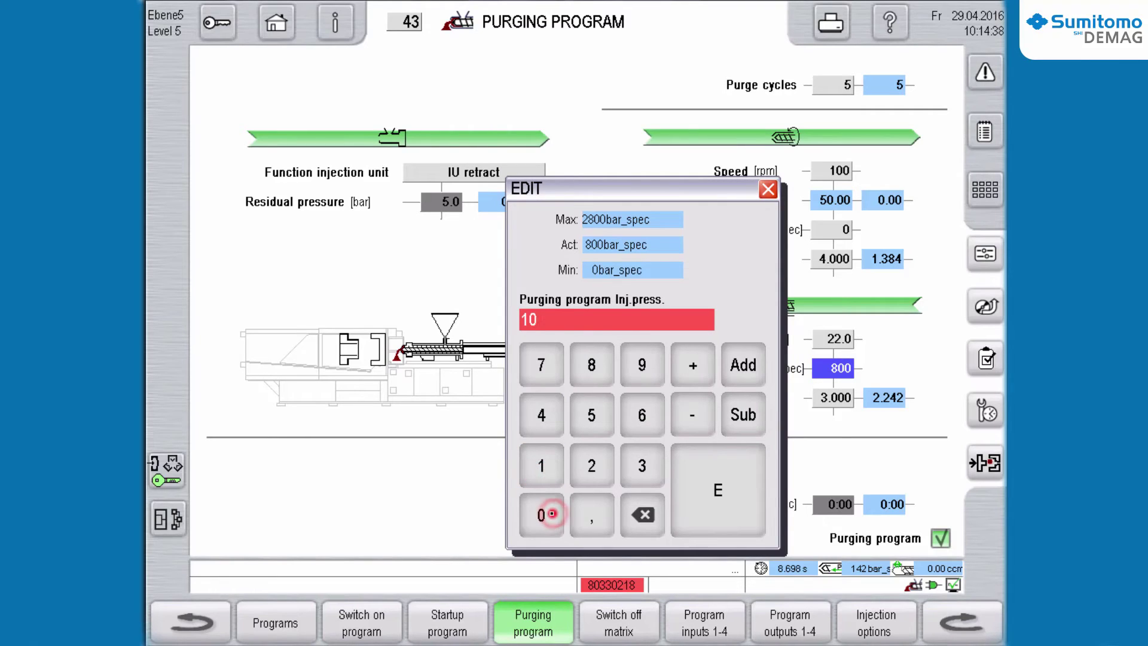
{"action": "left_click", "coordinate": [551, 513]}
{"action": "left_click", "coordinate": [550, 513]}
{"action": "left_click", "coordinate": [712, 482]}
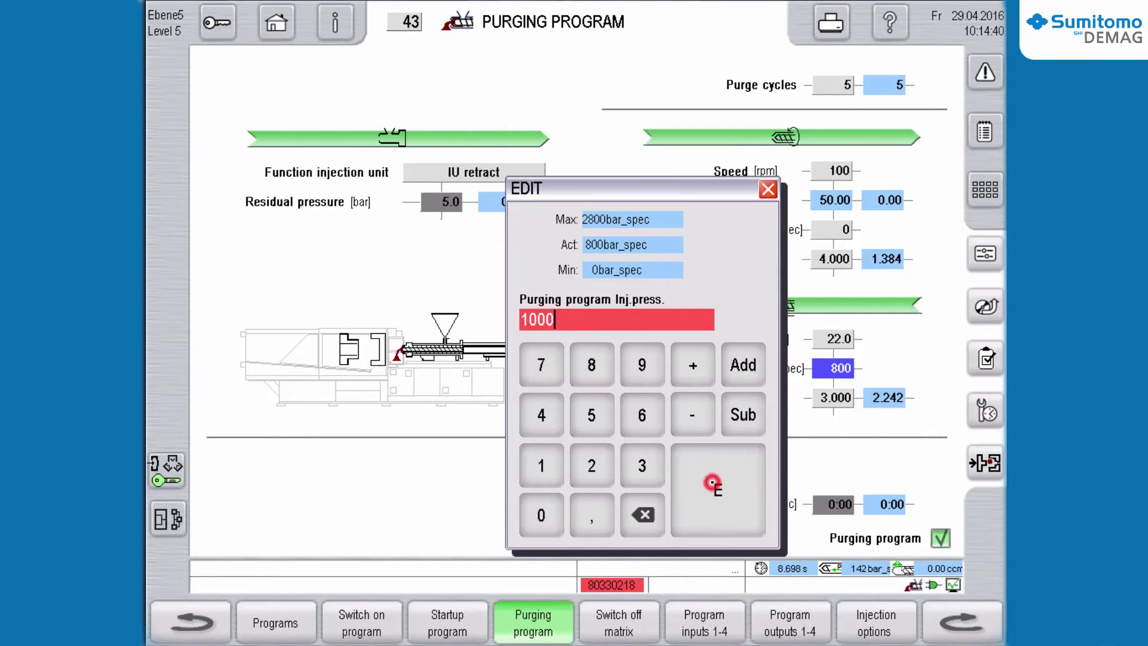
Step: Change the injection monitor time from 3.000 to 4.000 s
{"action": "left_click", "coordinate": [836, 399]}
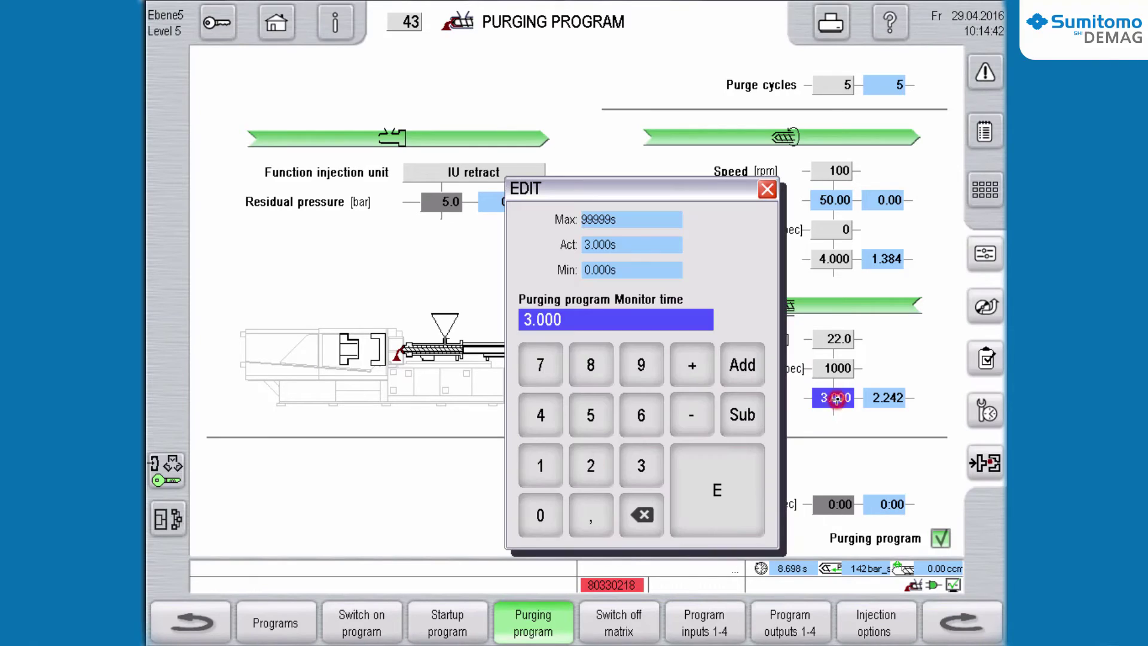
{"action": "left_click", "coordinate": [544, 421]}
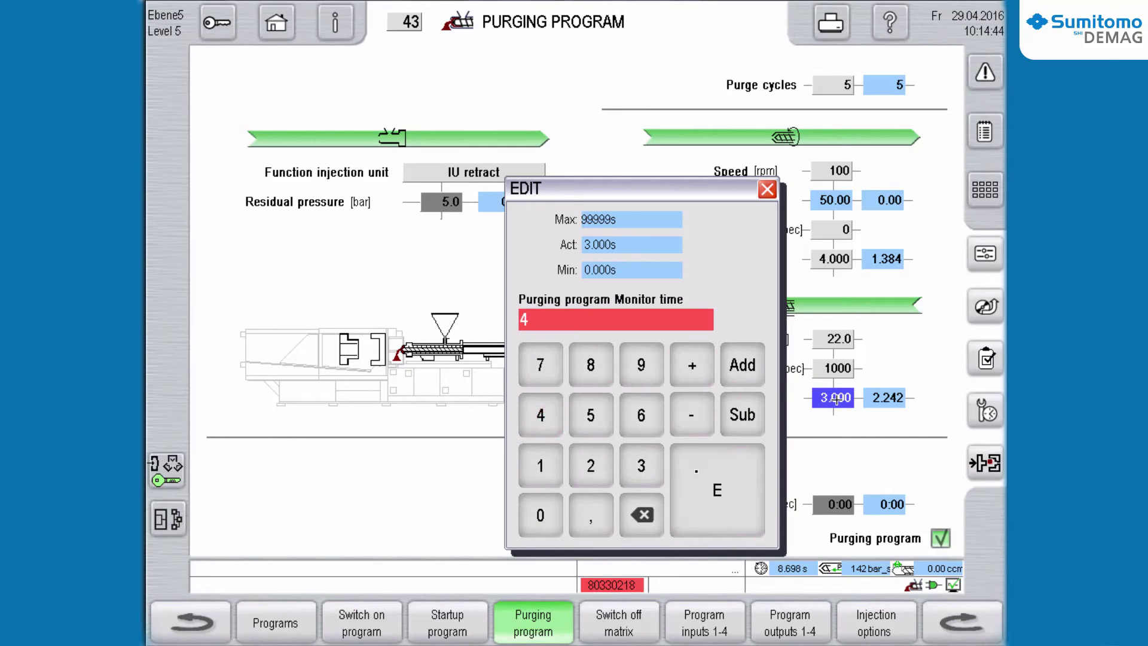
{"action": "left_click", "coordinate": [707, 477]}
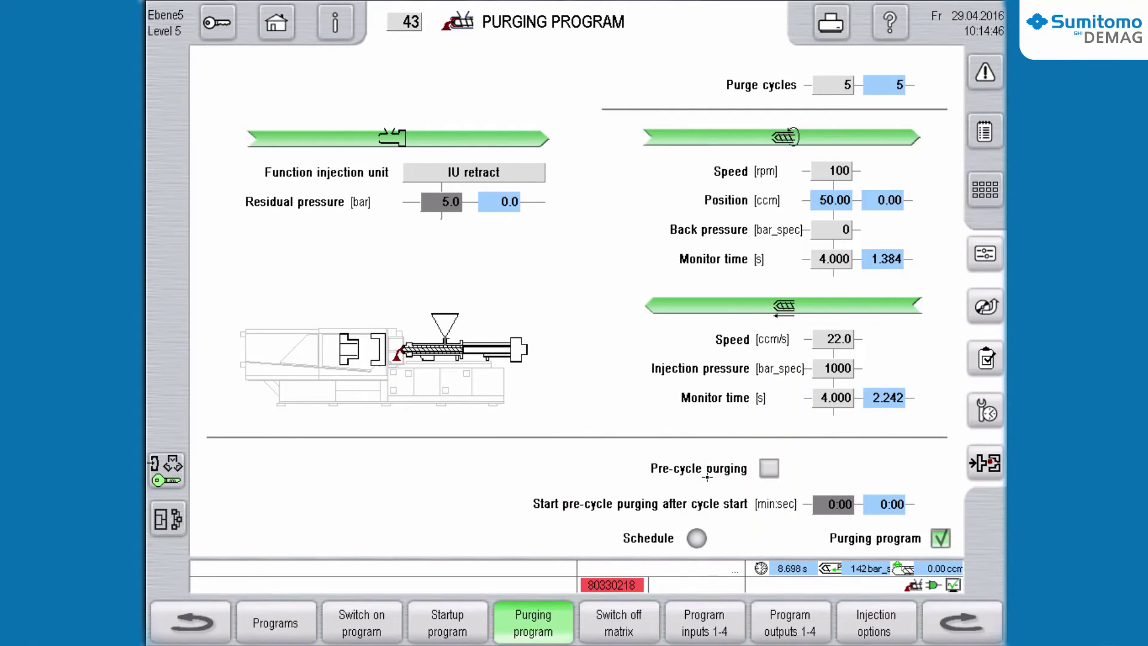